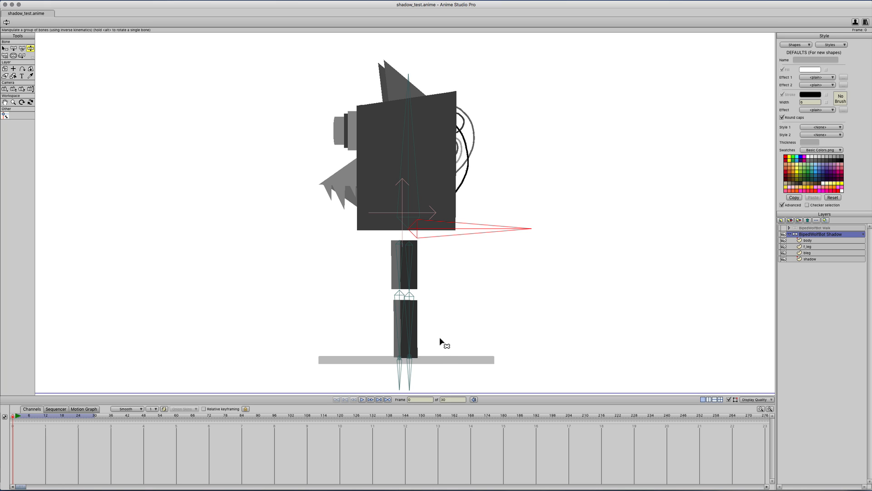
Look at the shadow and body layers, then test the BipedWolfBot Shadow rig by moving the hip bone and spreading the feet.
alt+click(448, 360)
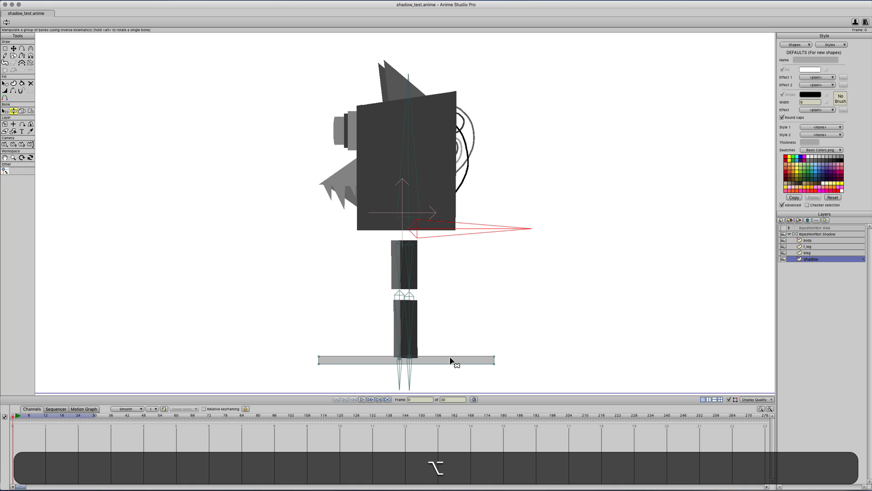
alt+click(433, 162)
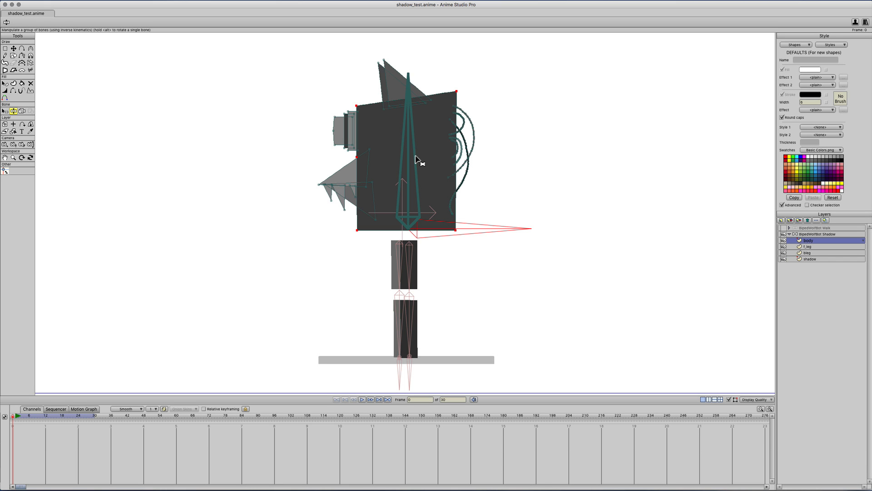
click(827, 234)
key(z)
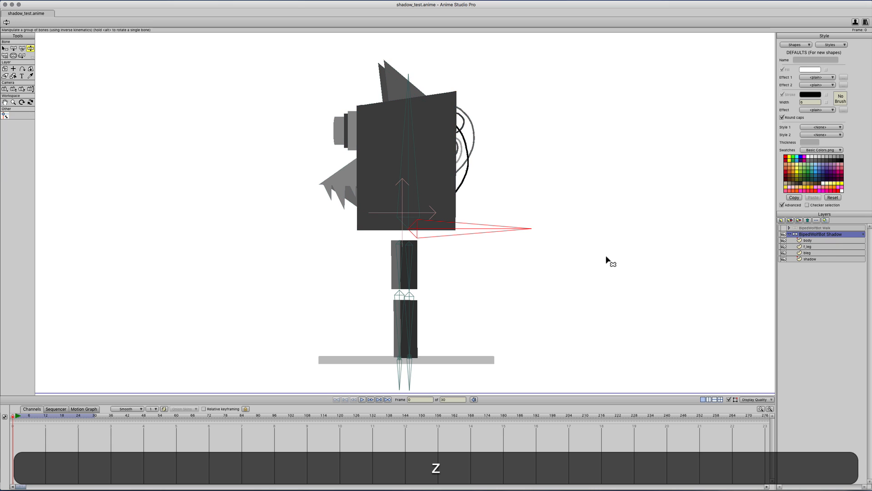
mouse_move(516, 231)
mouse_down()
mouse_move(493, 229)
mouse_move(511, 230)
mouse_up()
drag(397, 369, 427, 372)
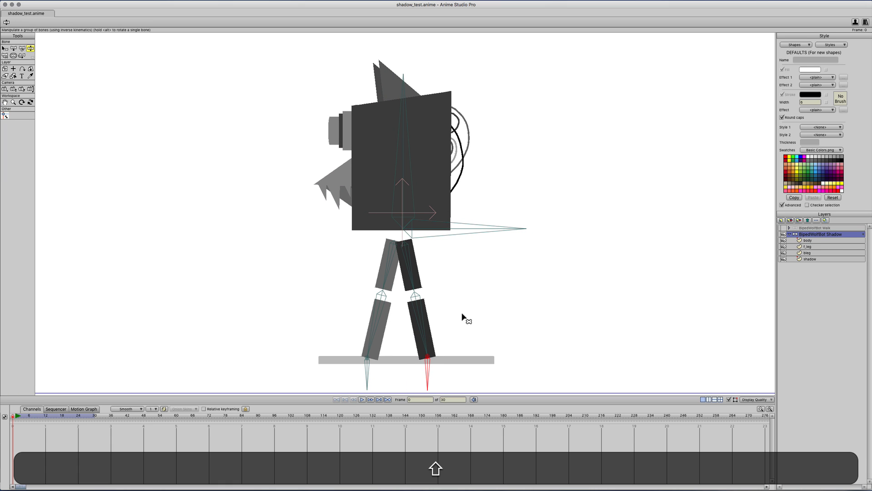
drag(496, 233, 513, 238)
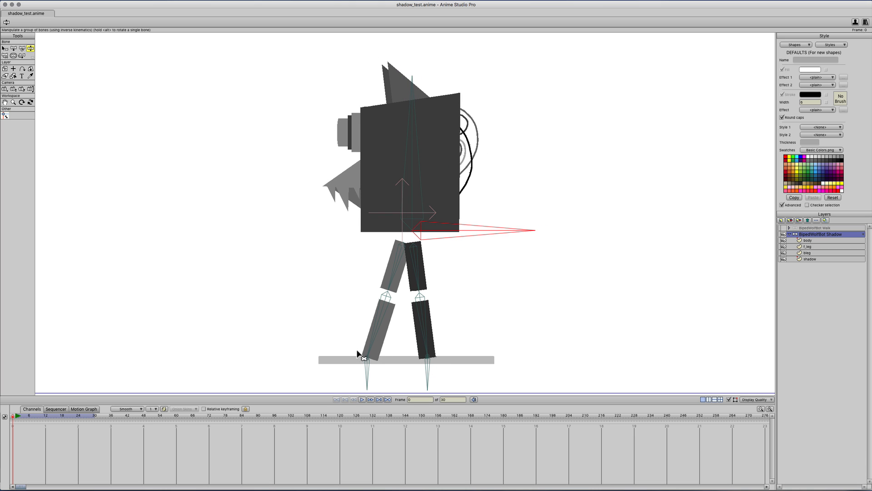
Inspect the parenting of the separate Shadow bone and identify the B1 hip bone for comparison.
drag(356, 351, 469, 345)
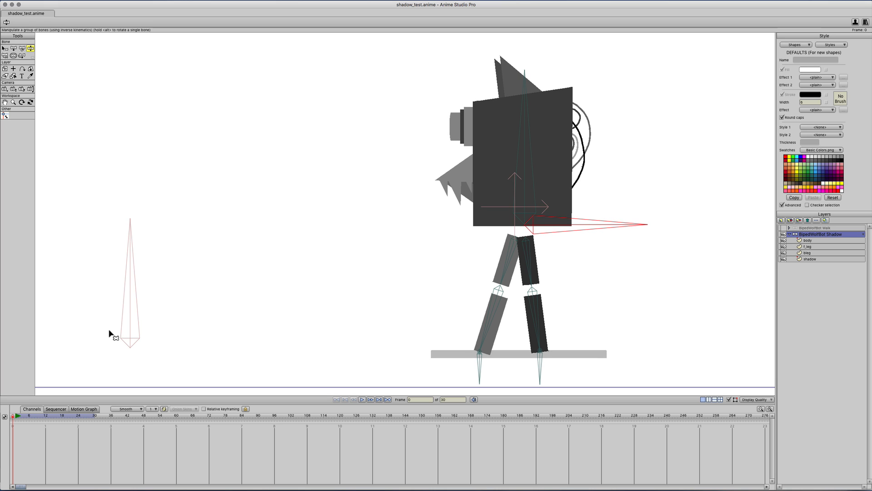
click(5, 48)
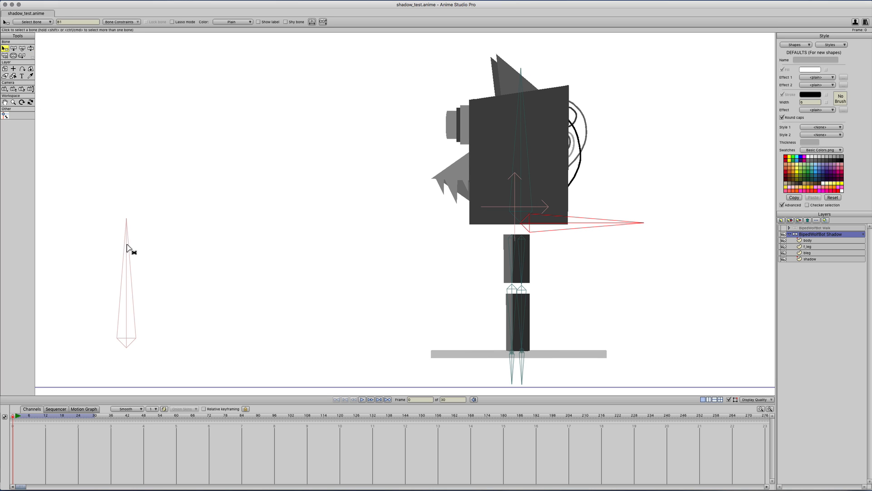
click(126, 248)
click(5, 55)
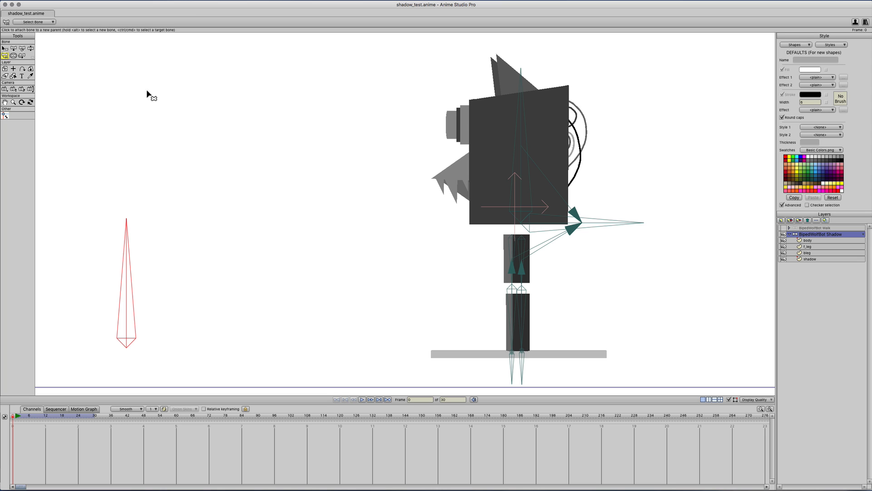
click(4, 48)
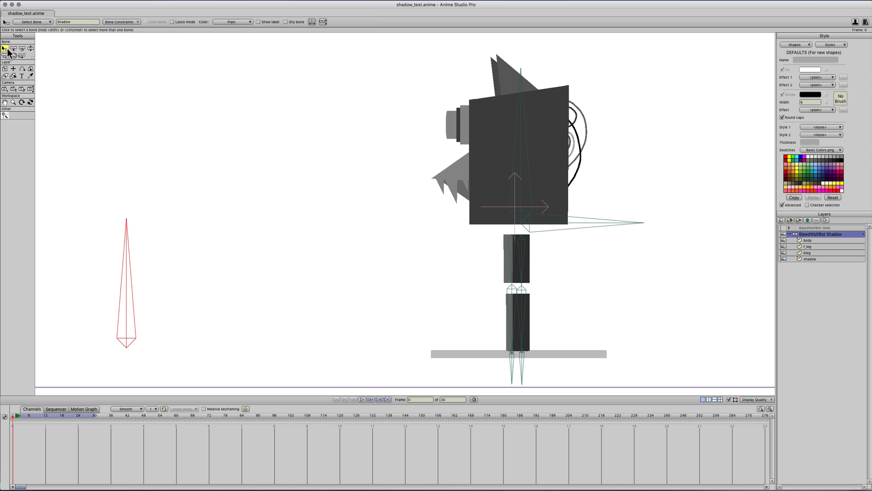
click(586, 223)
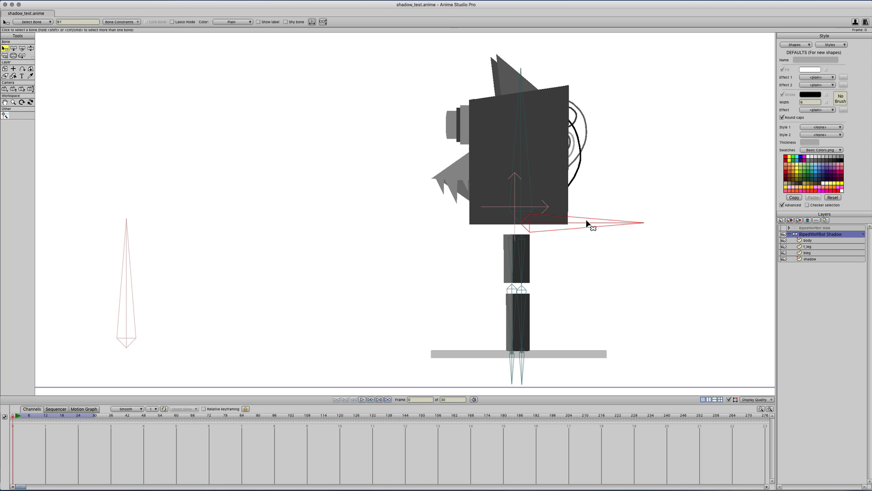
click(128, 297)
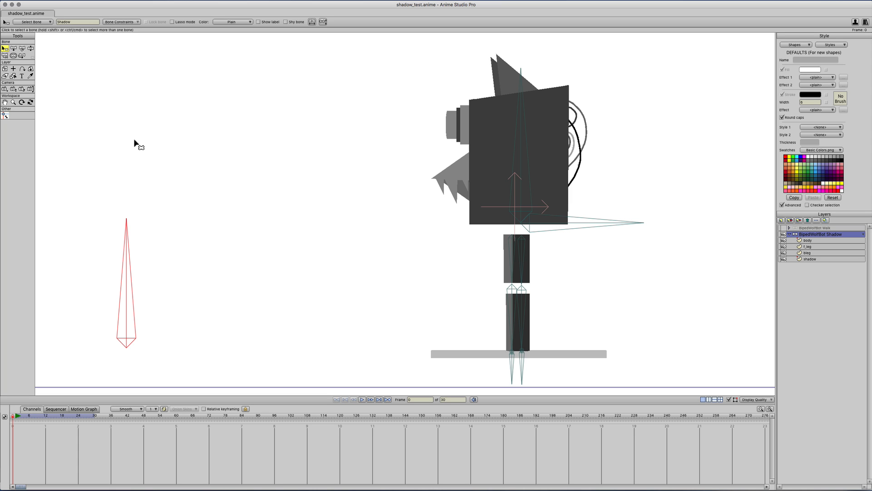
Check the Shadow bone's position control by B1 in the bone constraints and test it by moving the hip bone.
click(132, 23)
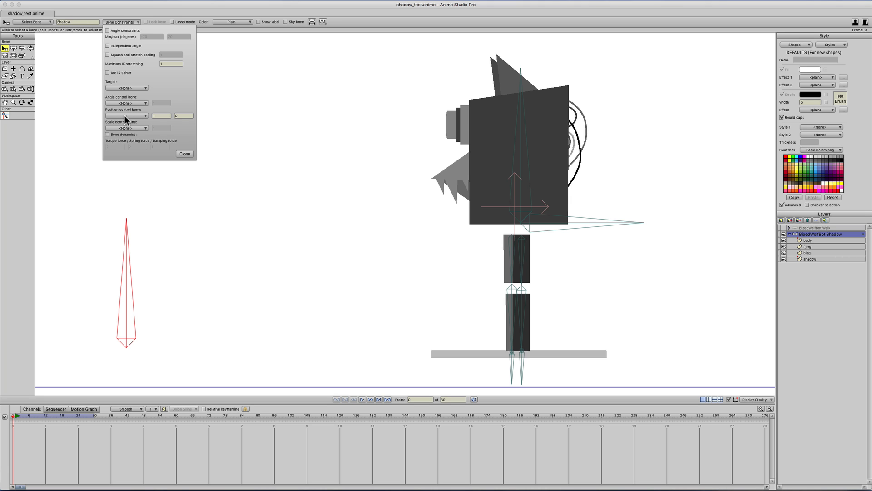
click(574, 222)
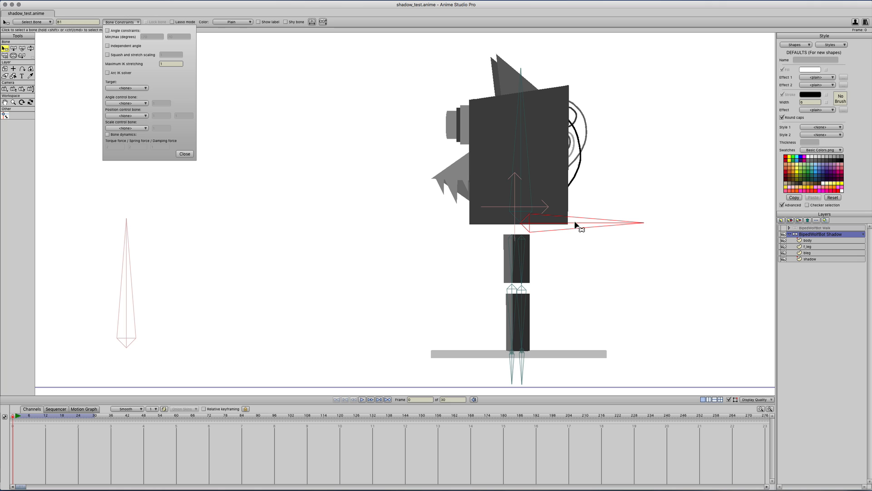
click(127, 241)
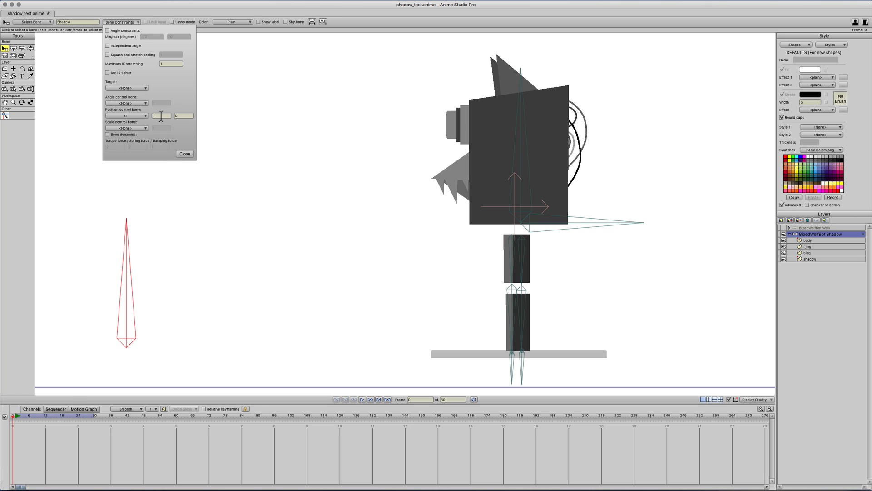
click(187, 116)
click(185, 154)
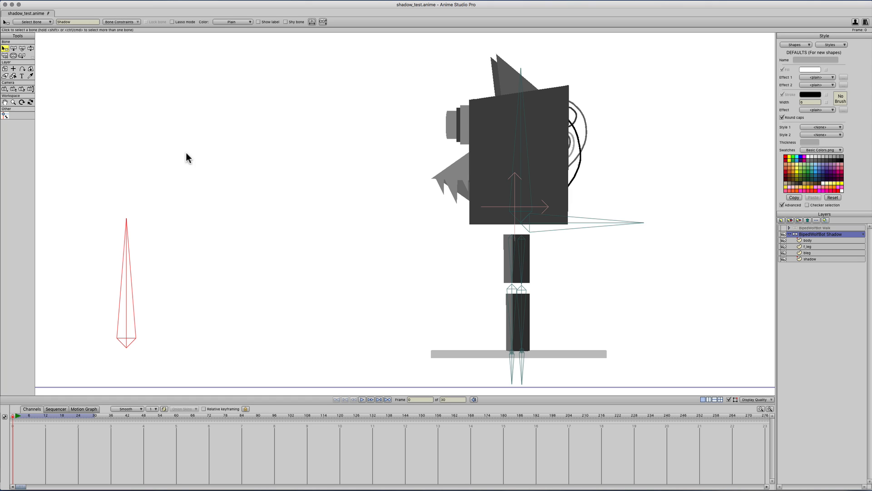
key(z)
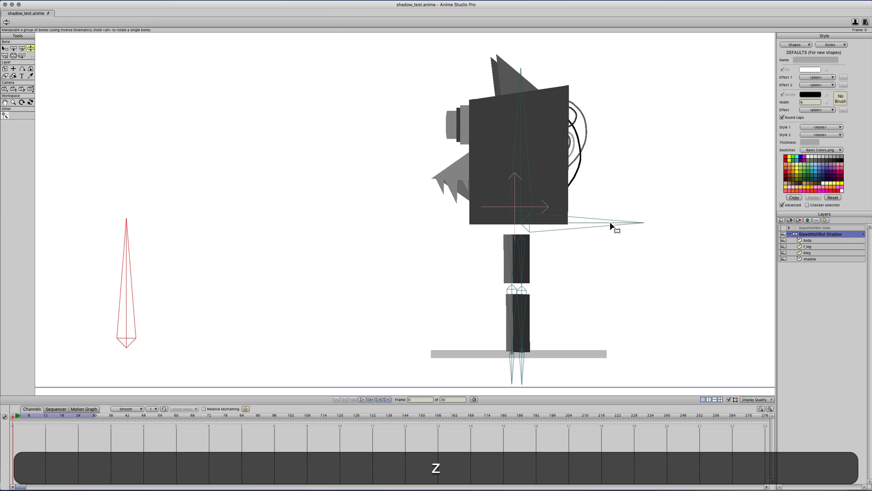
mouse_move(614, 228)
mouse_down()
mouse_move(590, 228)
mouse_move(648, 230)
mouse_move(604, 224)
mouse_move(616, 259)
mouse_move(623, 241)
mouse_move(617, 255)
mouse_move(616, 237)
mouse_up()
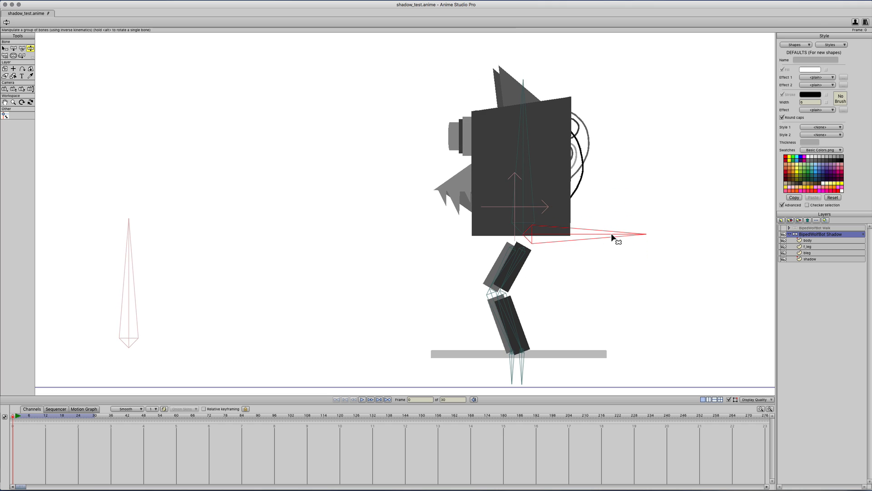
Bind the shadow layer to the separate Shadow bone.
click(808, 258)
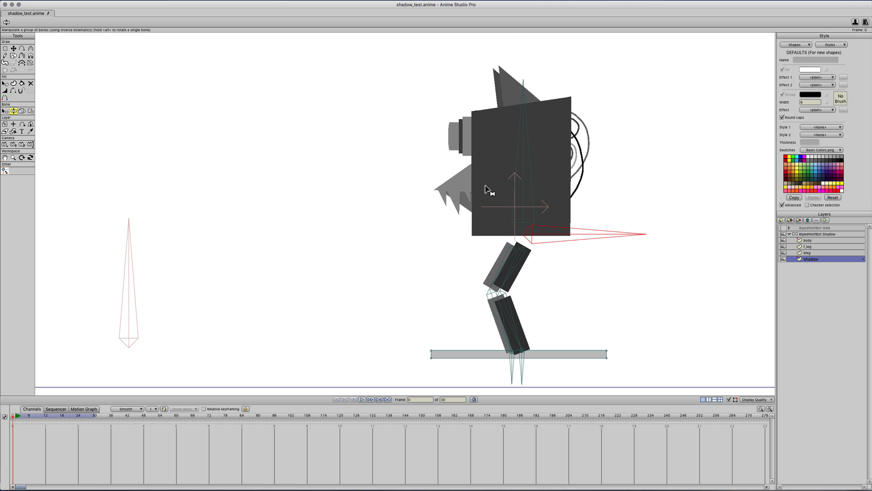
click(22, 111)
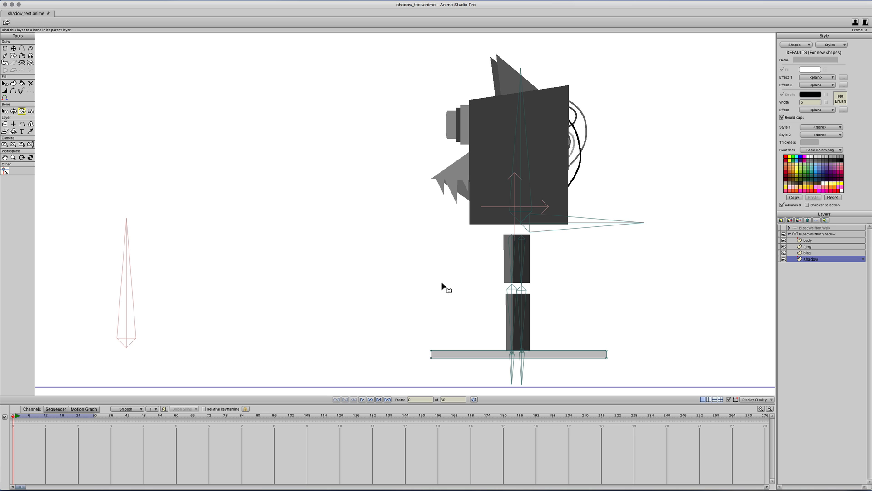
click(128, 308)
Test the BipedWolfBot Shadow rig by shifting the hip bone and spreading the two foot bones over the shadow.
click(813, 233)
key(z)
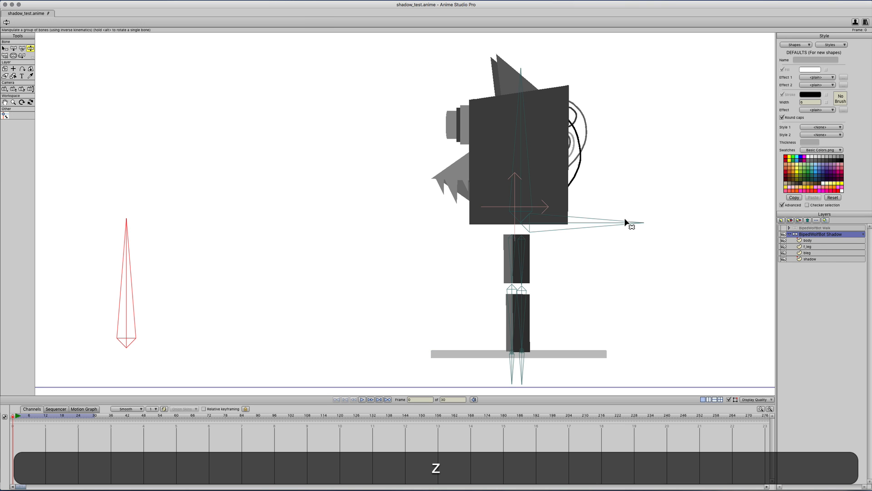
mouse_move(627, 224)
mouse_down()
mouse_move(608, 226)
mouse_move(654, 230)
mouse_move(599, 226)
mouse_move(613, 228)
mouse_up()
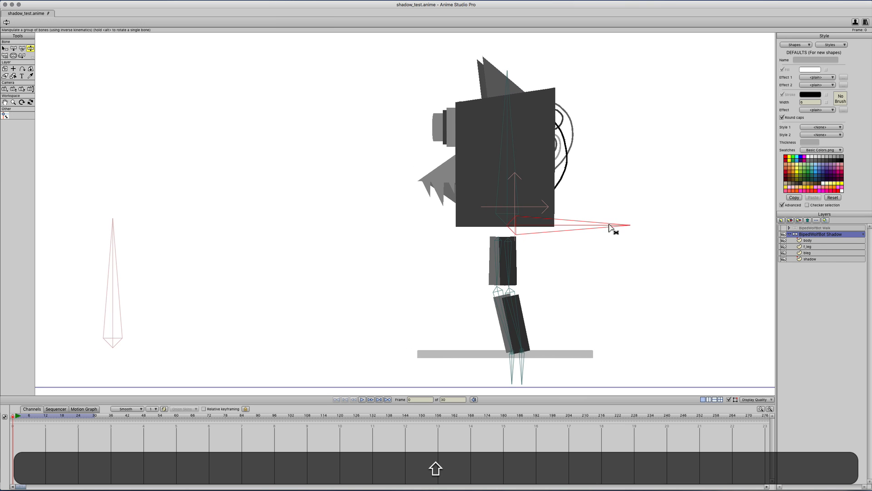
drag(512, 366, 550, 361)
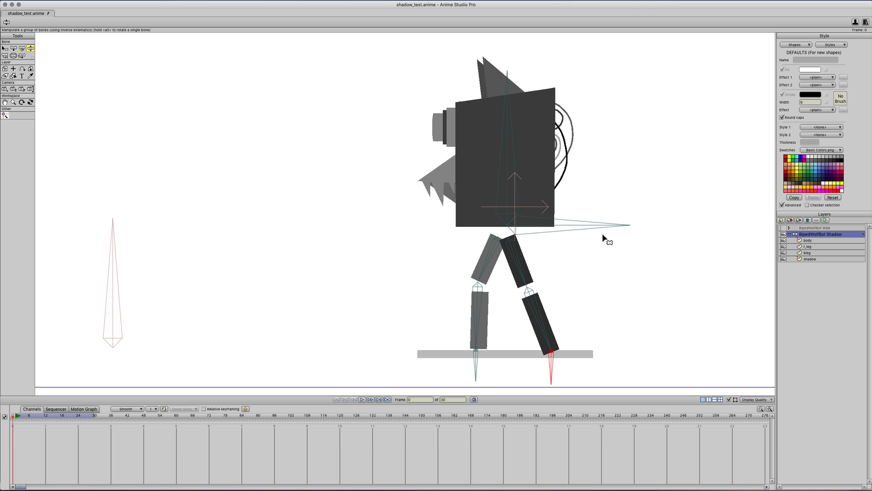
mouse_move(604, 238)
mouse_down()
mouse_move(576, 233)
mouse_move(633, 238)
mouse_move(582, 237)
mouse_move(625, 235)
mouse_move(612, 234)
mouse_move(619, 230)
mouse_up()
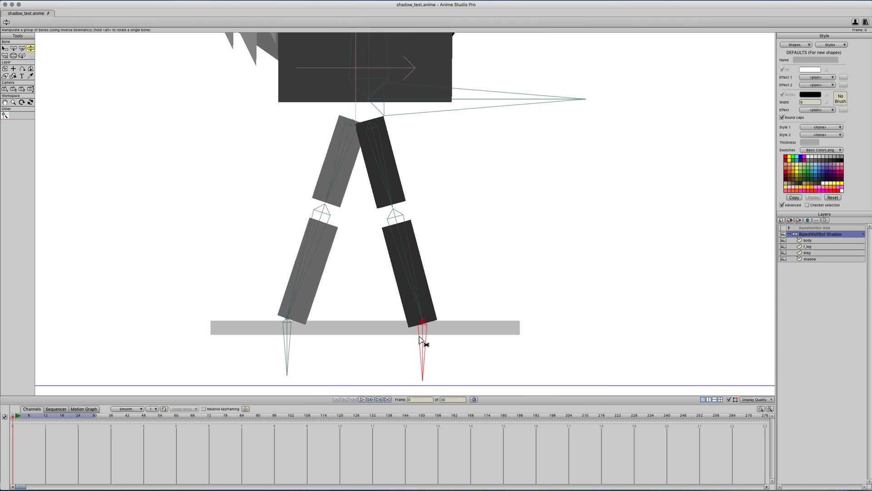
drag(419, 336, 419, 338)
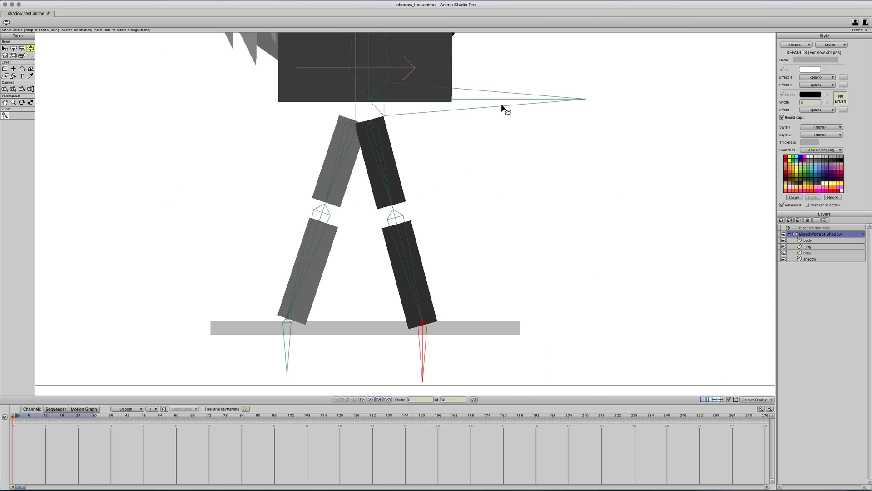
mouse_move(502, 109)
mouse_down()
mouse_move(484, 107)
mouse_move(496, 107)
mouse_up()
click(268, 343)
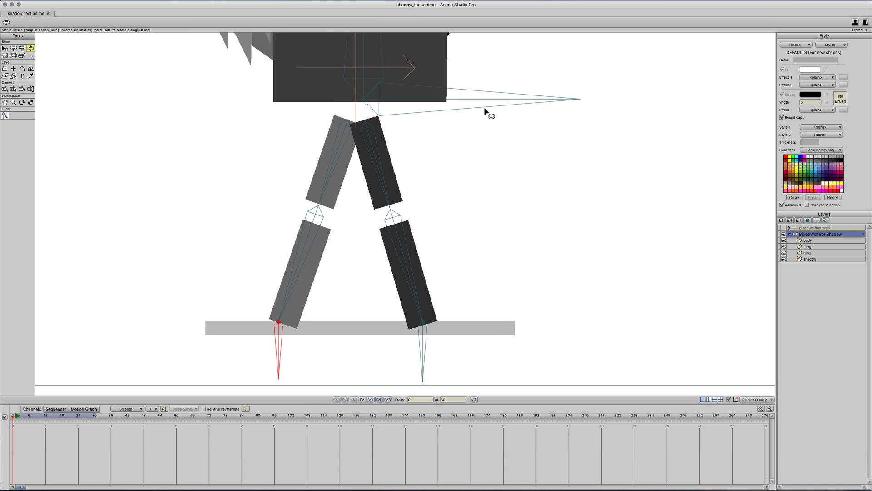
drag(497, 108, 477, 103)
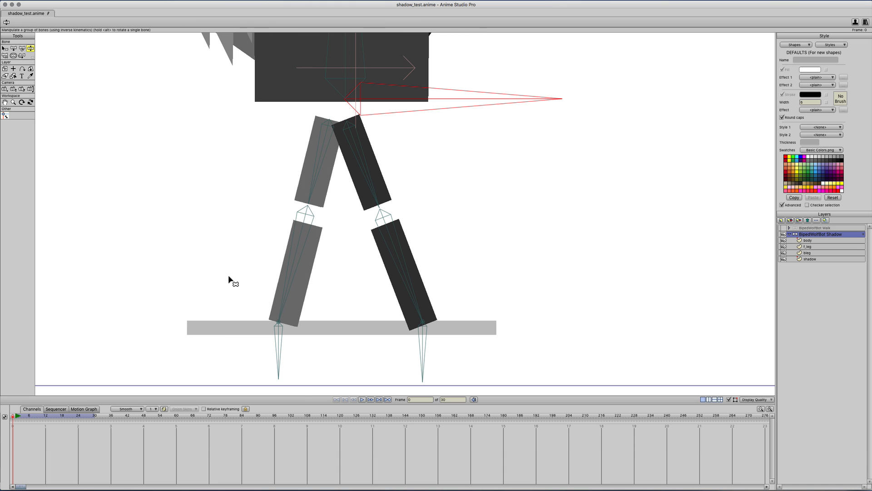
Pose the rig at frame 1 with the feet spread wide and the hip bone lowered and shifted toward the back foot.
key(Right)
drag(352, 353, 242, 348)
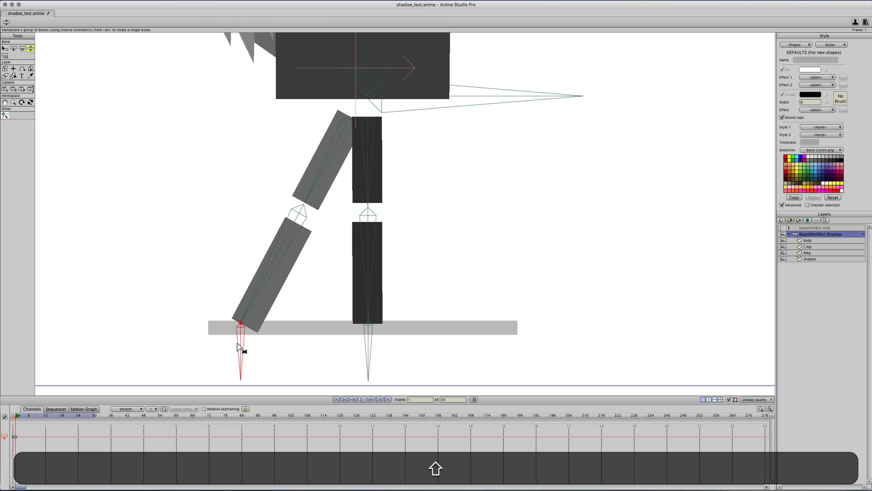
drag(368, 352, 403, 348)
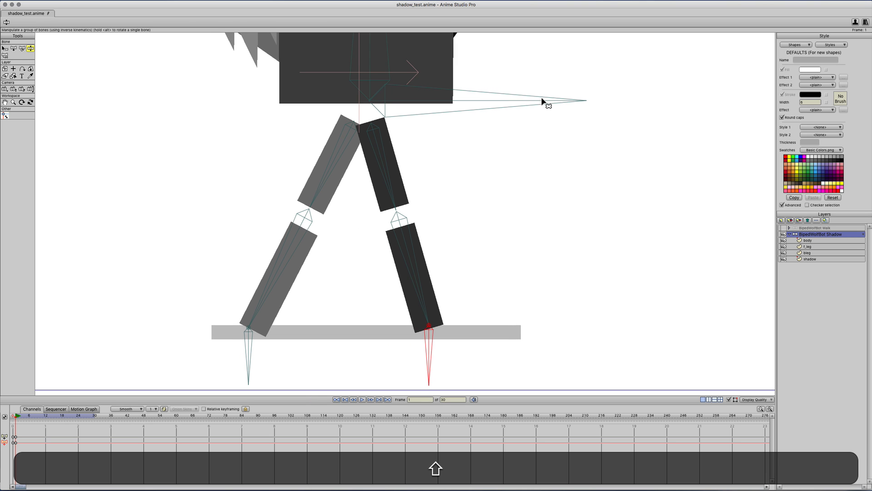
drag(546, 101, 490, 126)
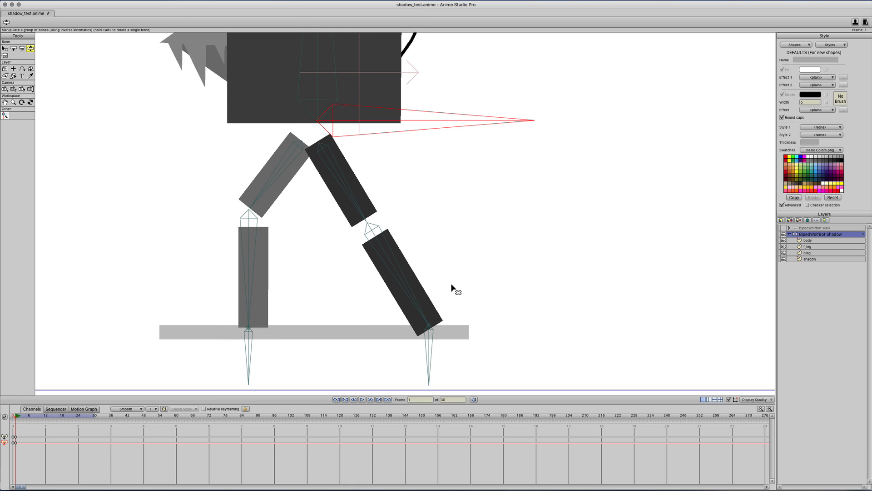
drag(414, 376, 420, 373)
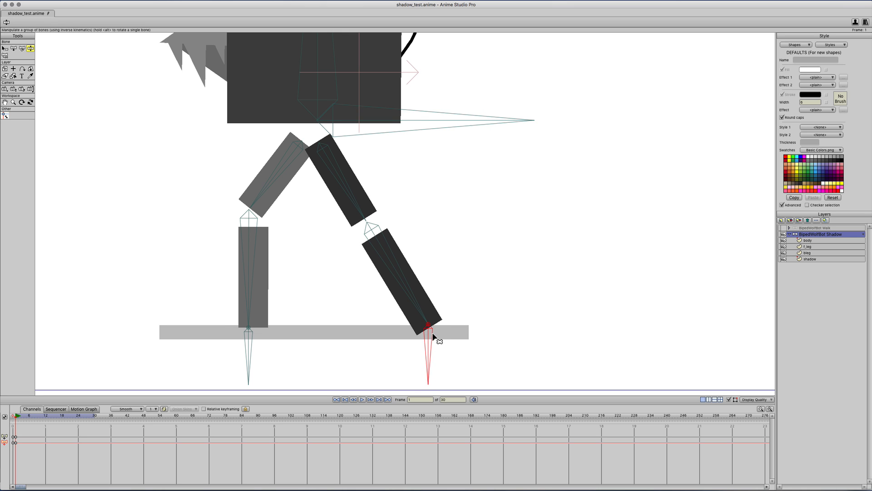
scroll(434, 335, down, 1)
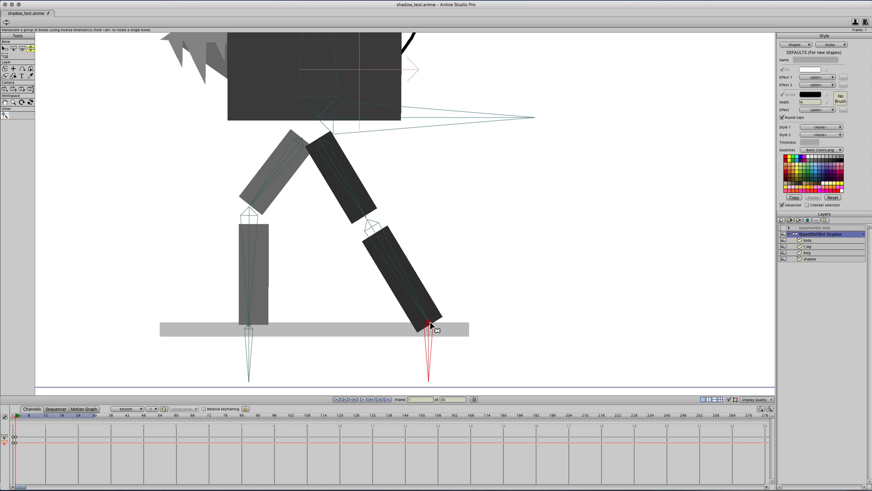
At frame 0, bind the four lower-leg points of the f_leg layer to the front leg's lower bone.
key(Left)
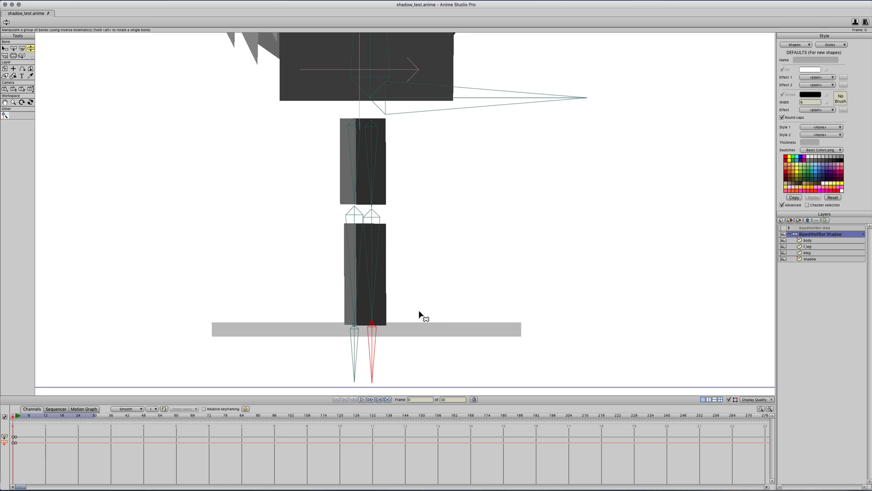
scroll(385, 315, up, 6)
drag(367, 322, 449, 227)
key(b)
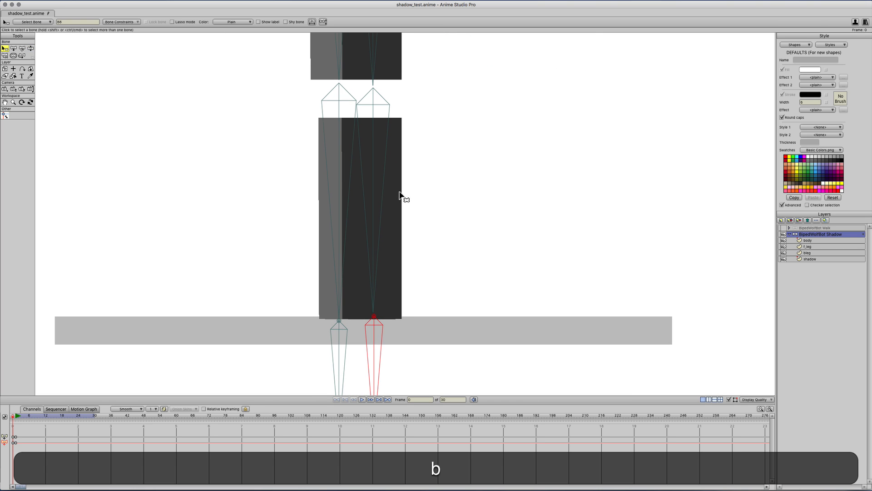
click(374, 191)
scroll(414, 209, up, 1)
drag(411, 204, 413, 204)
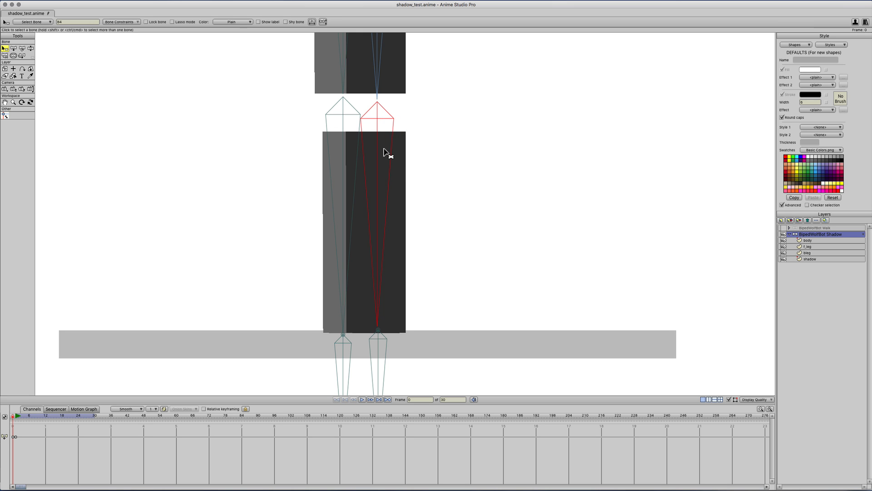
alt+click(405, 165)
key(i)
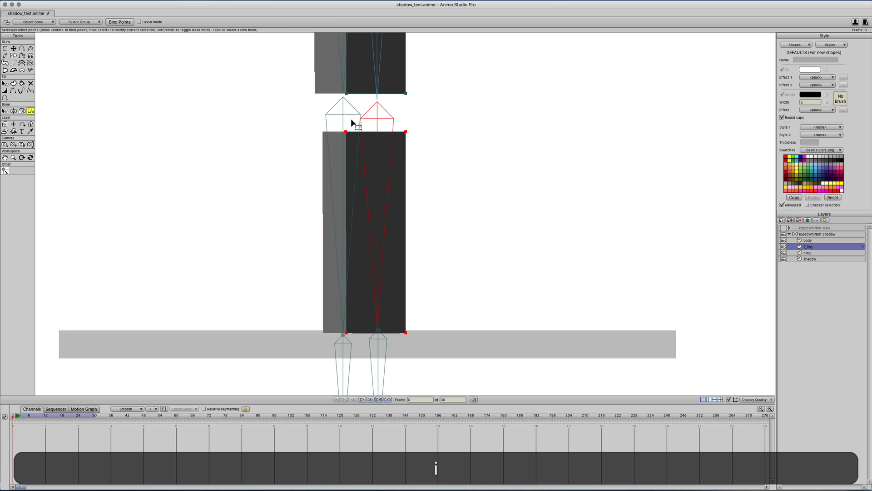
drag(333, 120, 449, 343)
key(Return)
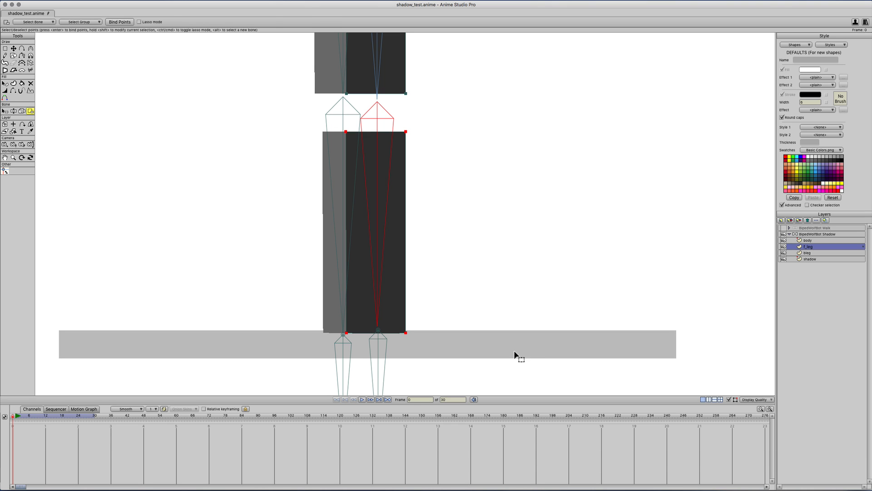
Bind only the two upper points of the front lower-leg shape to the front leg's lower bone.
key(b)
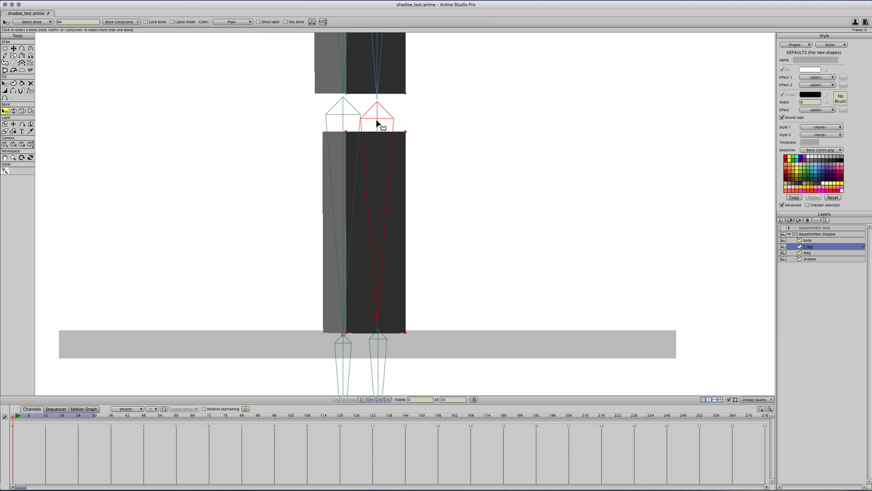
key(i)
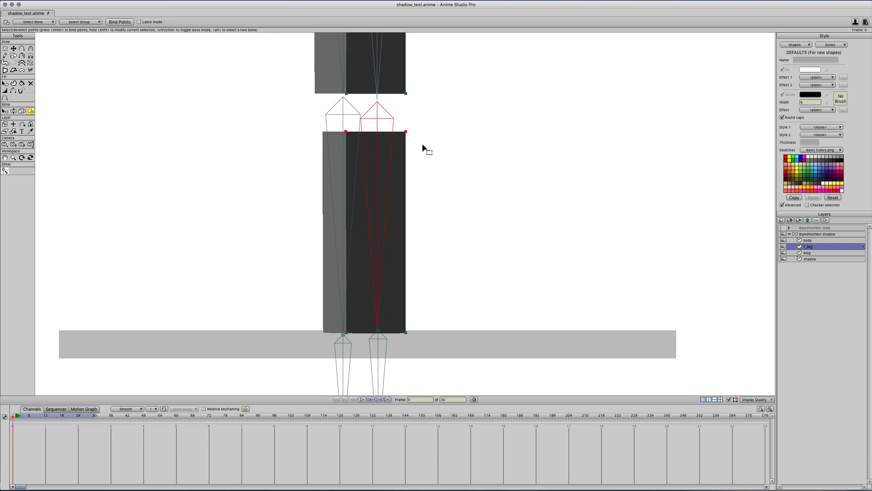
key(Return)
scroll(409, 254, down, 3)
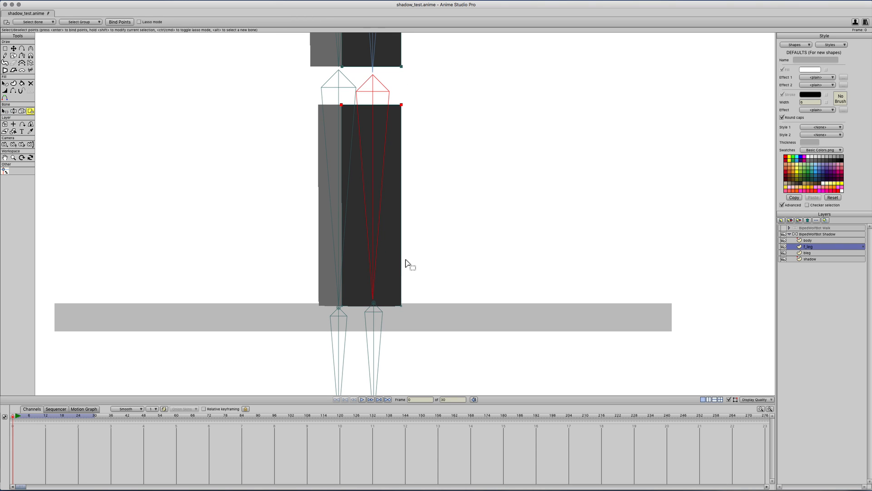
Bind the two bottom points of the front lower-leg shape to the front foot bone.
key(b)
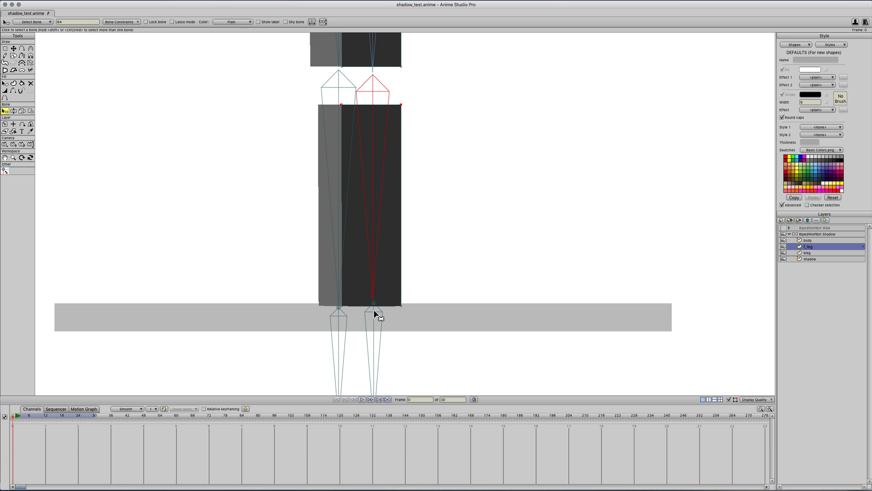
click(379, 314)
scroll(386, 312, down, 2)
key(i)
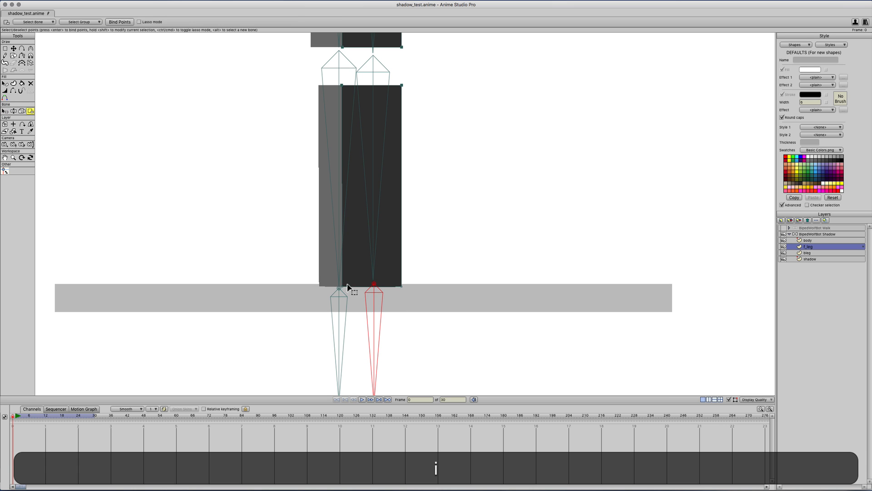
drag(327, 275, 432, 302)
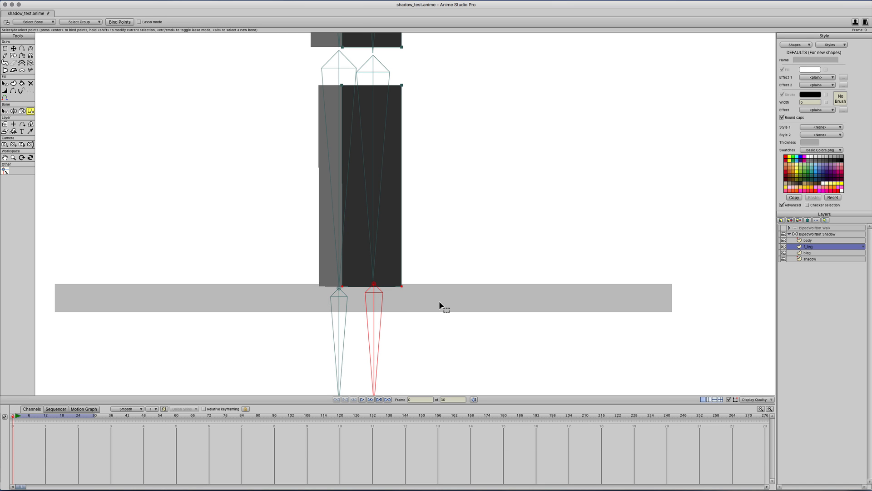
key(Return)
Test the new leg binding at frame 1 of the BipedWolfBot Shadow rig by moving the hip bone back and forth.
key(Right)
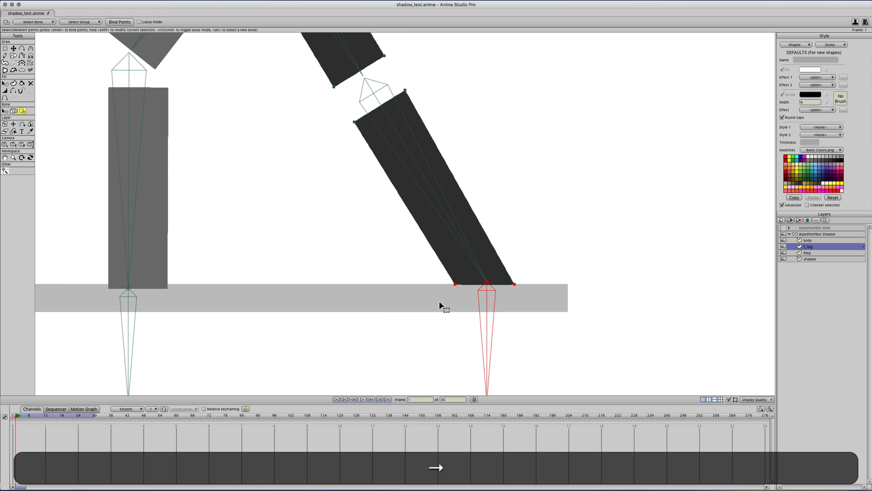
click(822, 234)
scroll(308, 316, left, 5)
key(z)
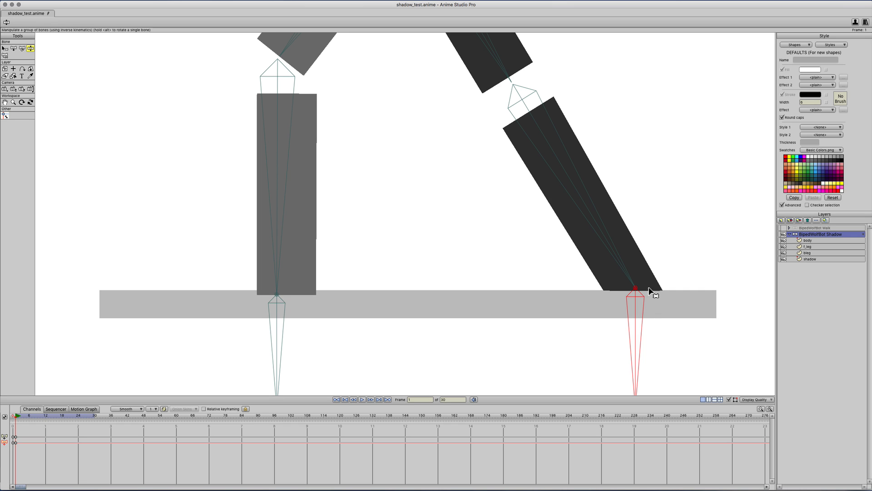
scroll(600, 273, down, 4)
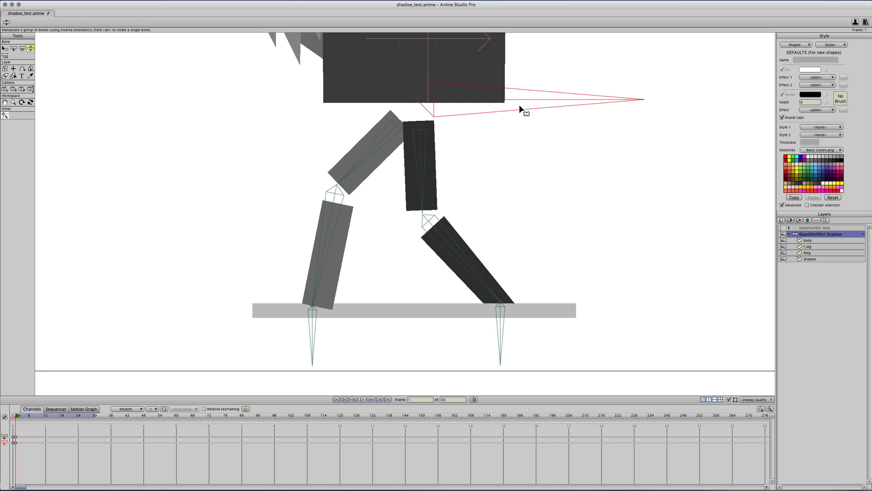
drag(525, 99, 497, 99)
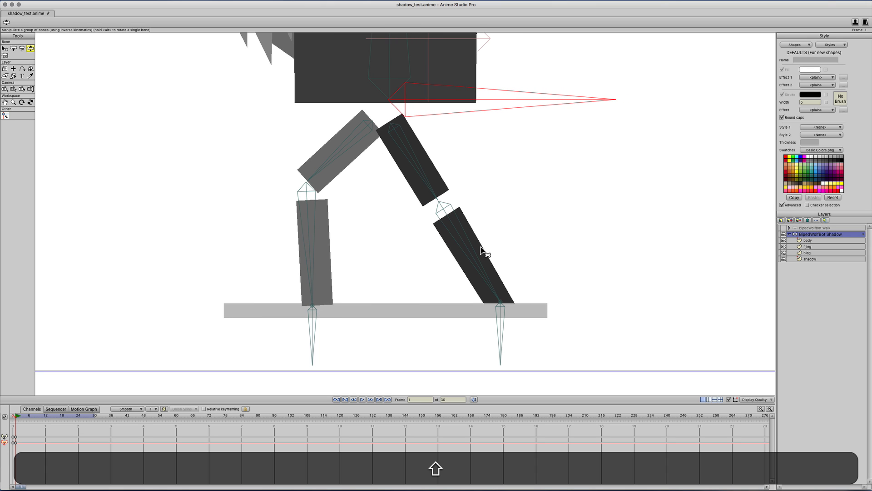
Lift the dark leg's foot bone off the shadow, nudge the hip bone, and rotate the foot bone in line with the lower leg.
drag(494, 321, 485, 279)
drag(518, 101, 512, 97)
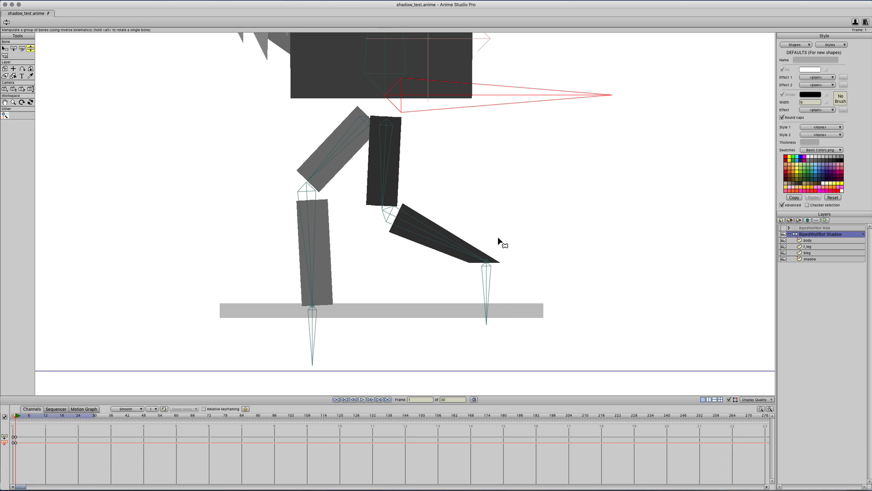
key(alt)
drag(485, 294, 517, 279)
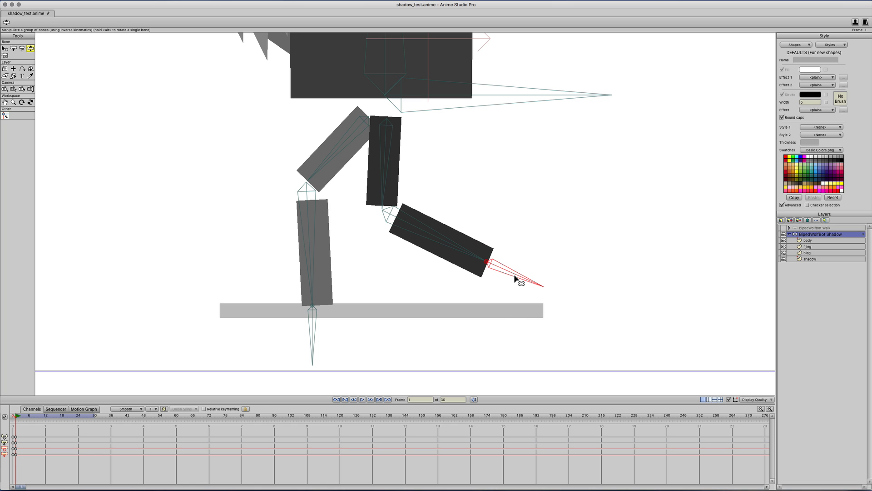
Show the BipedWolfBot Walk layer in place of the Shadow rig and scrub its walk animation to frame 15.
click(795, 227)
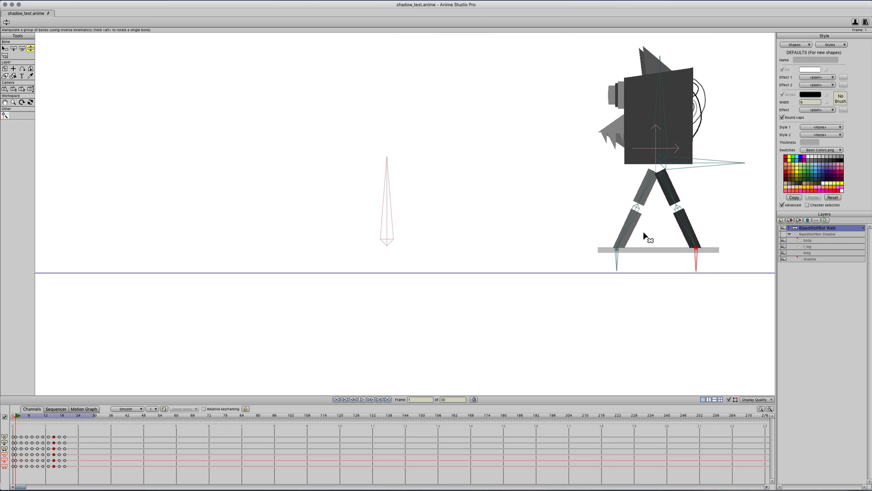
click(21, 416)
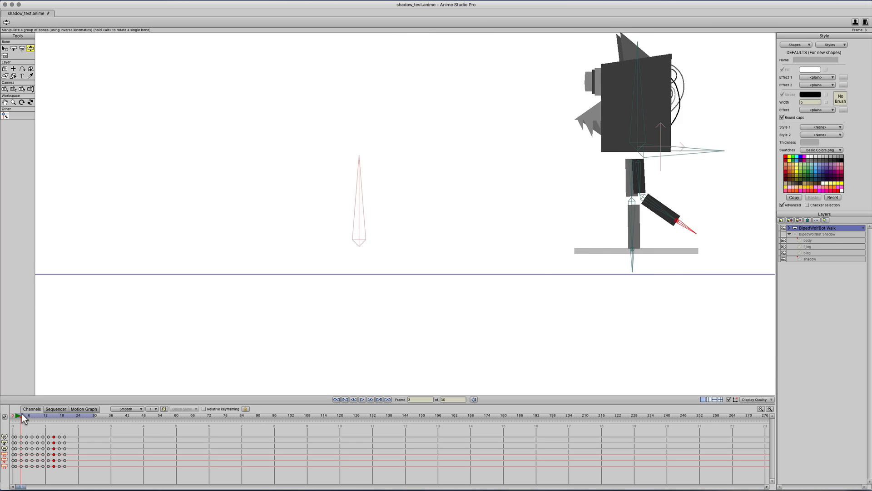
drag(21, 415, 55, 409)
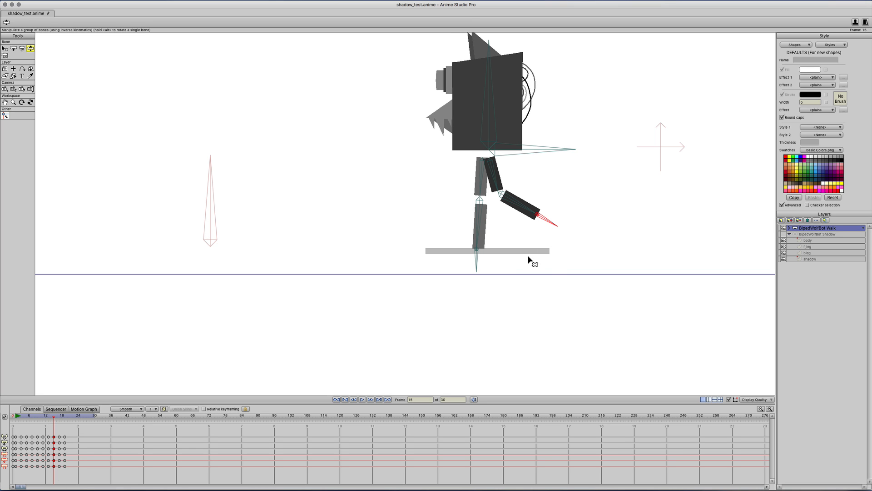
scroll(571, 231, up, 3)
drag(578, 231, 543, 298)
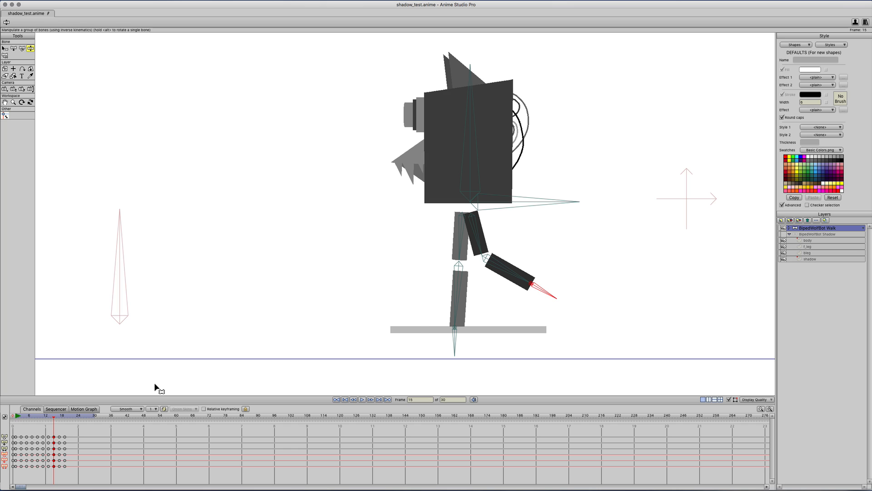
Step through the walk animation around frames 13 to 18 to examine the feet's contact with the ground and the shadow's movement.
key(Left)
key(Left)
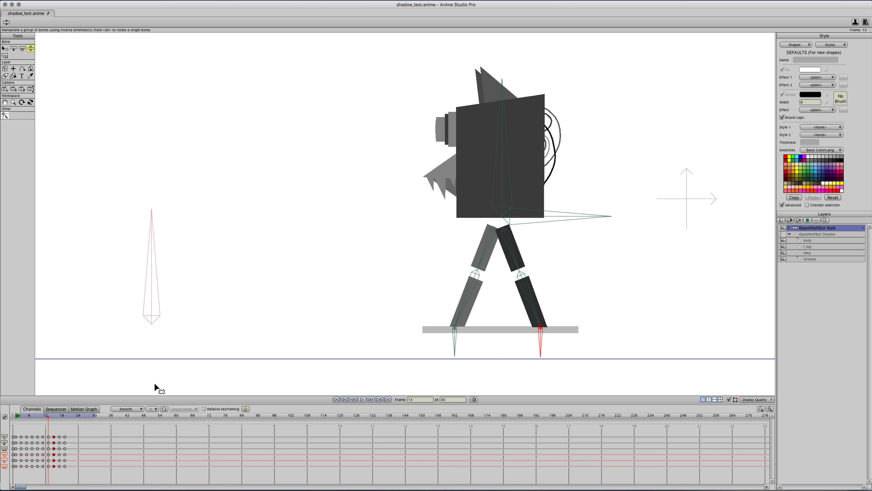
key(Right)
key(Right)
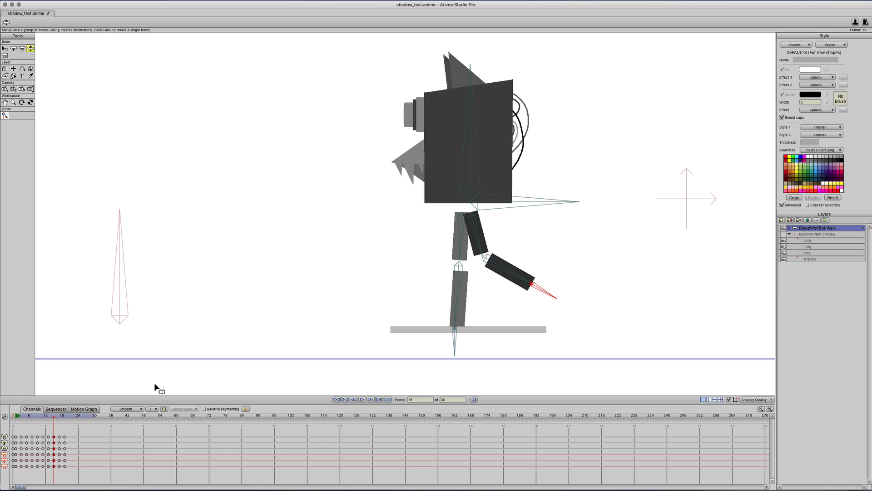
key(Right)
key(Right)
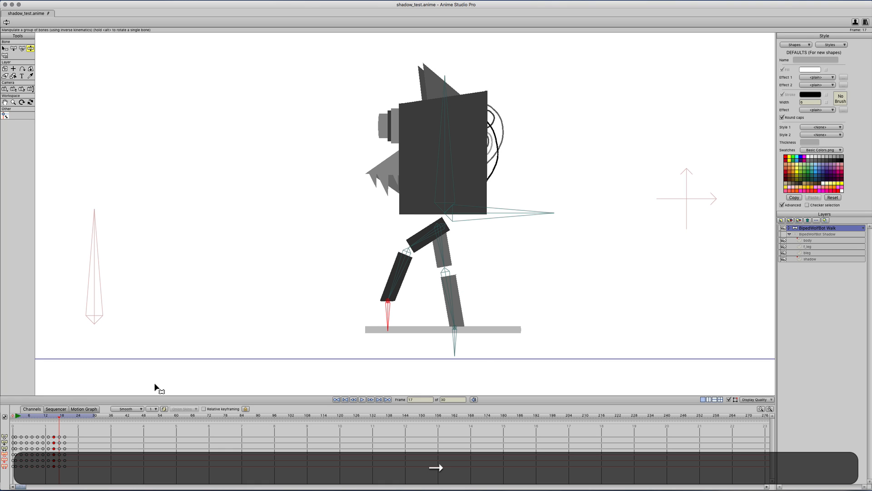
key(Right)
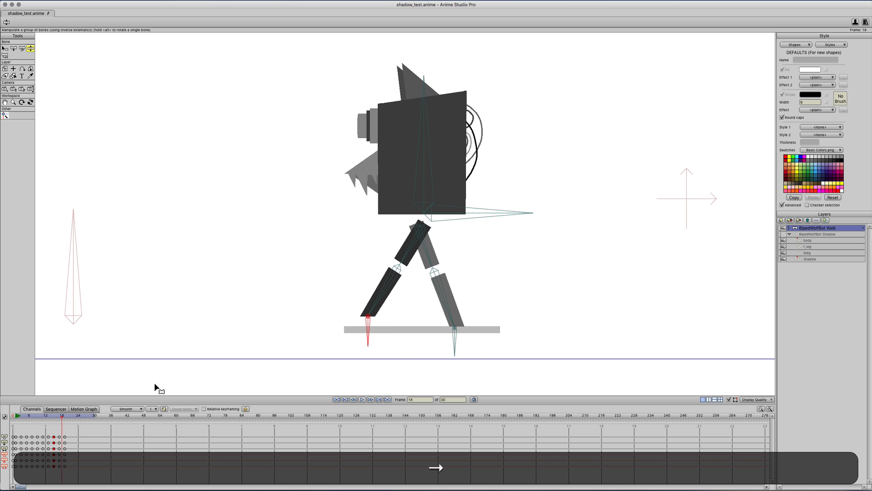
key(Right)
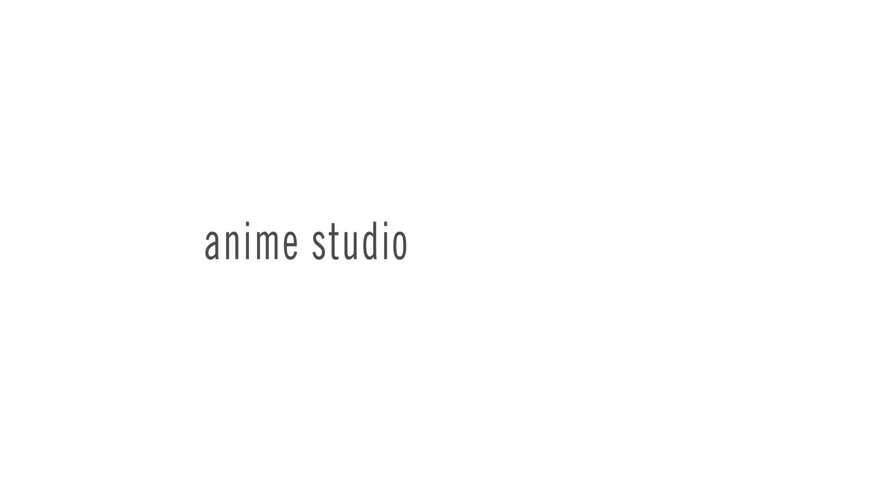